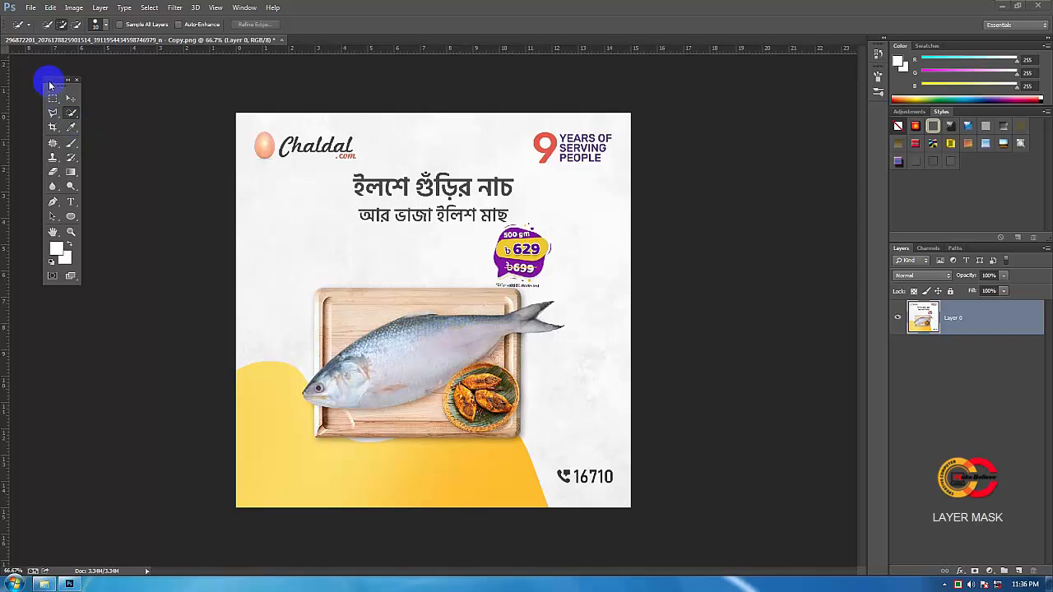
Select the wooden board together with the fish and the fried-fish plate using the Quick Selection tool.
drag(51, 83, 57, 94)
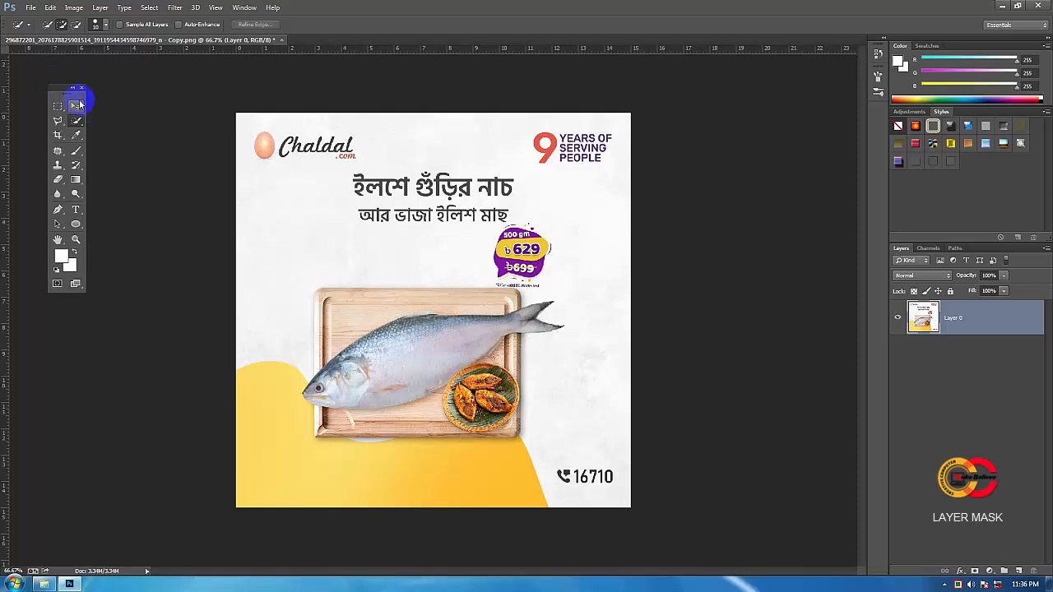
click(74, 123)
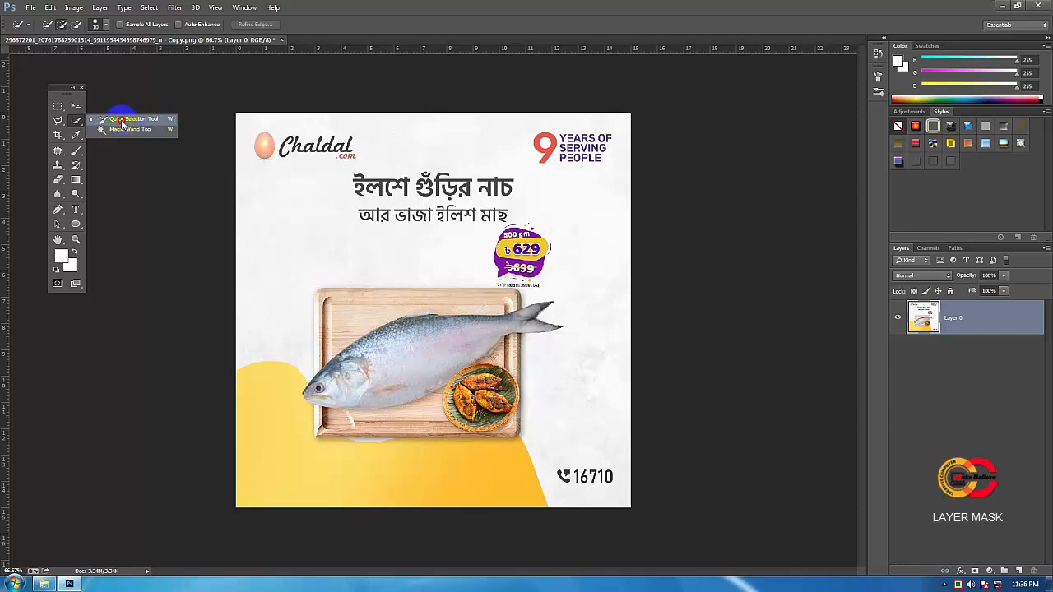
click(168, 122)
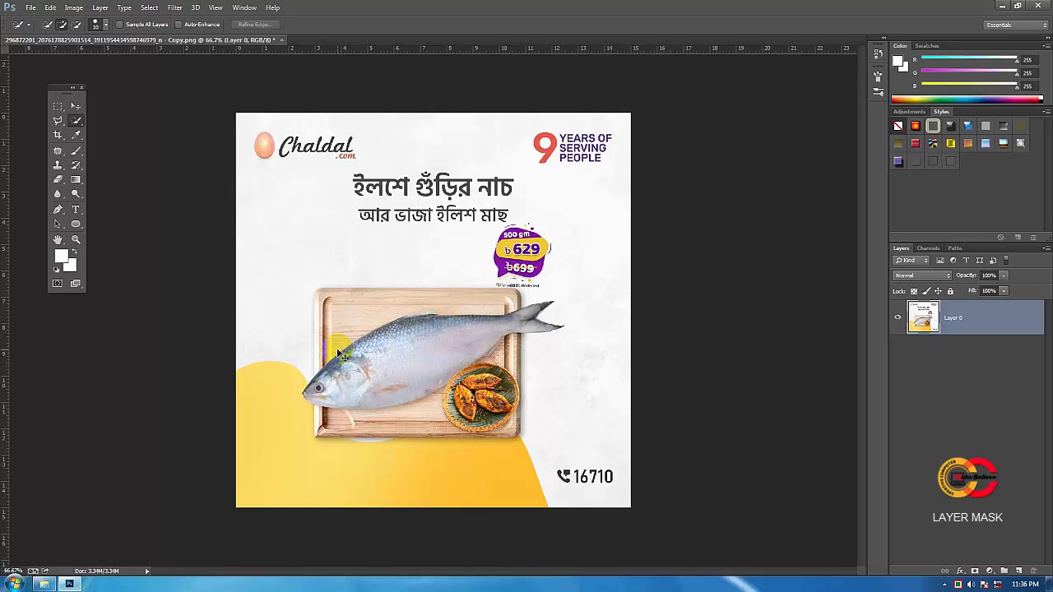
key(ctrl+plus)
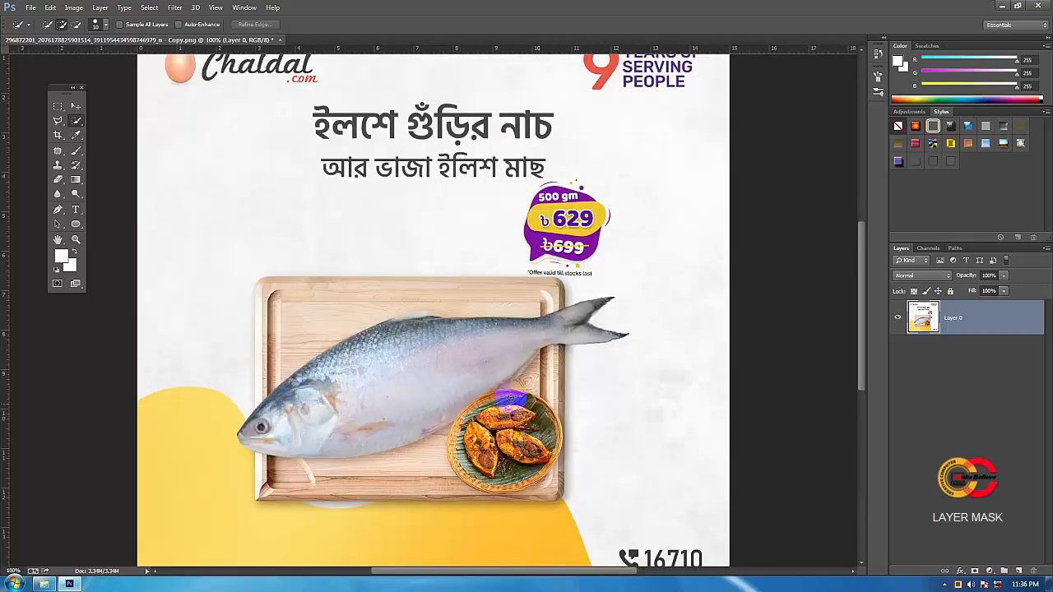
scroll(864, 337, down, 3)
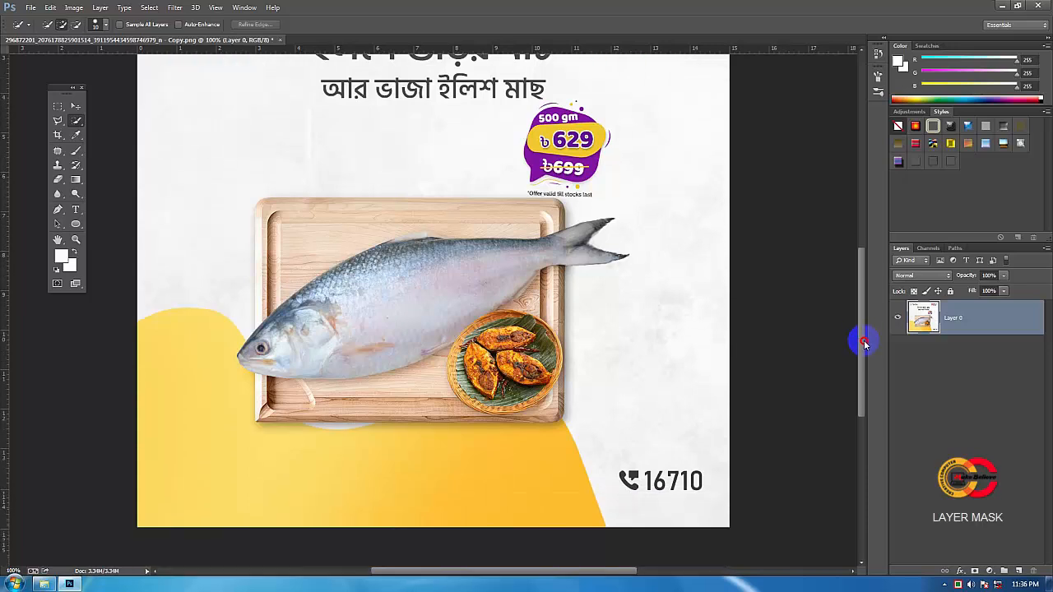
scroll(861, 336, down, 1)
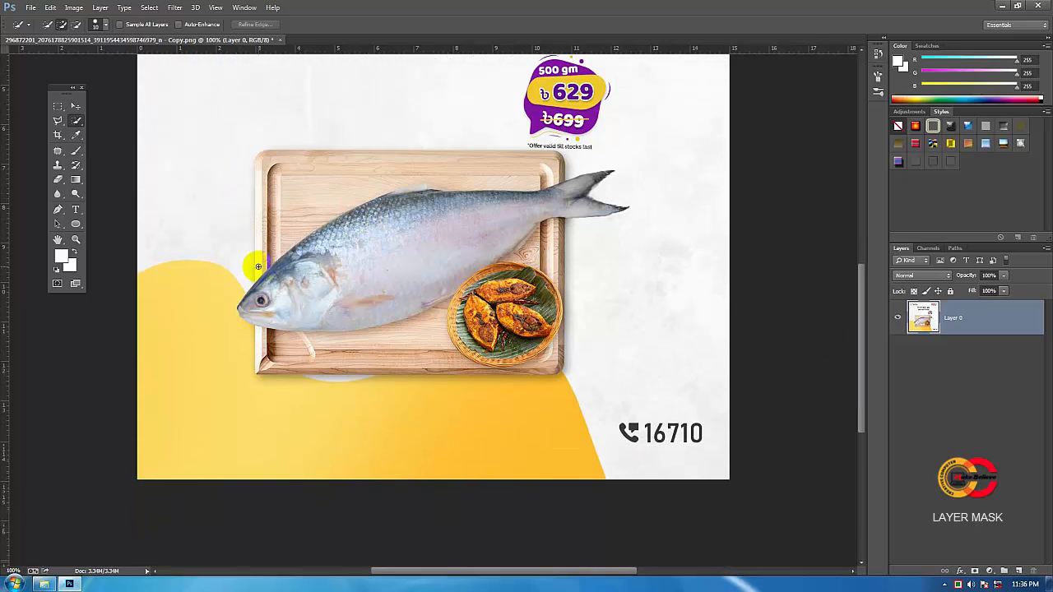
click(58, 121)
drag(75, 119, 137, 120)
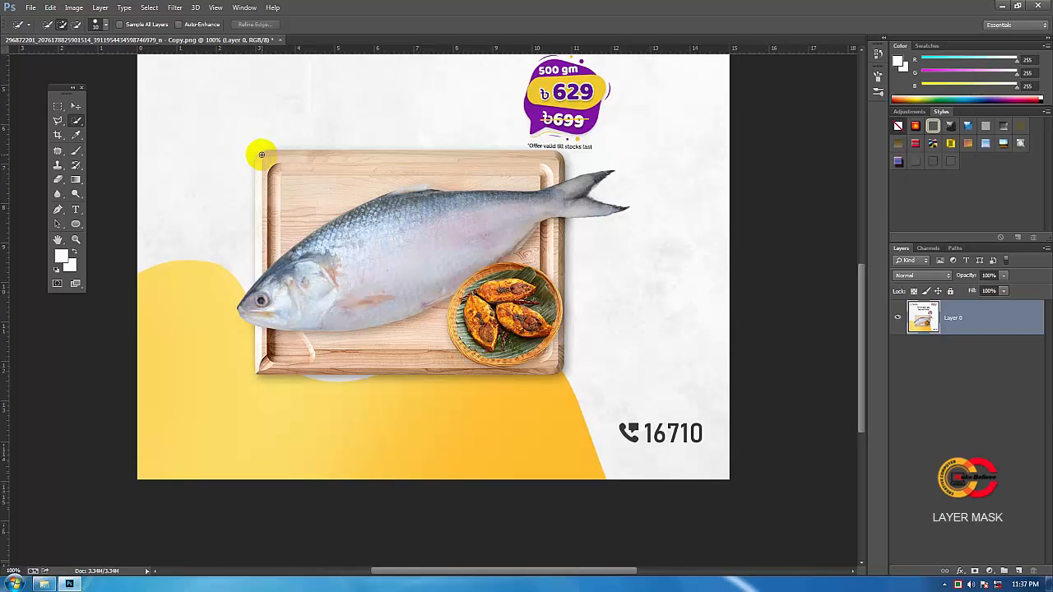
mouse_move(260, 156)
mouse_down()
mouse_move(524, 337)
mouse_move(484, 297)
mouse_move(499, 305)
mouse_up()
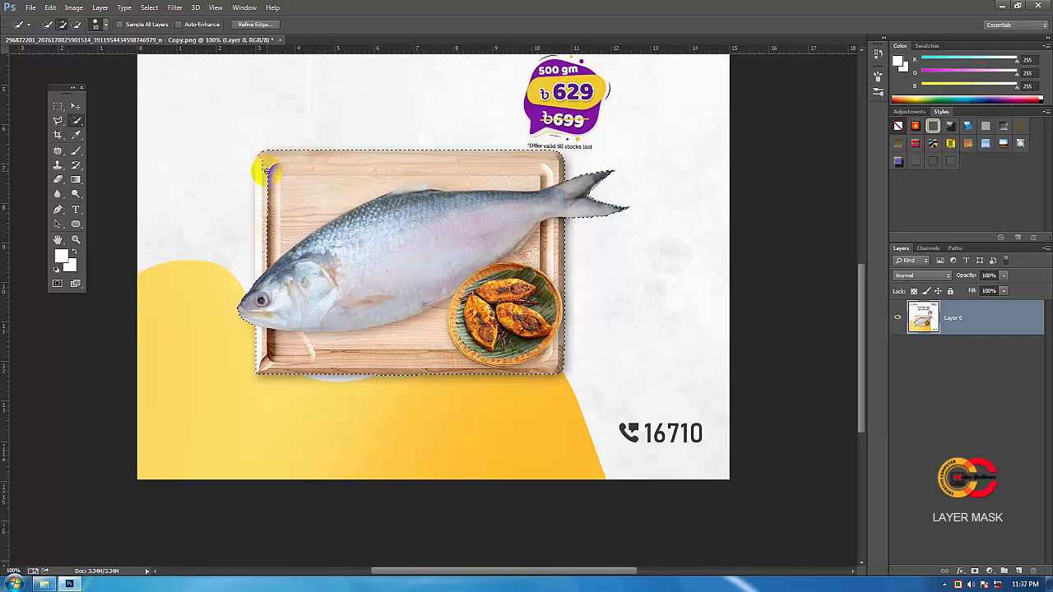
Add the board's missed upper-left edge to the selection and subtract the spill onto the background beside it.
mouse_move(267, 171)
mouse_down()
mouse_move(259, 263)
mouse_move(272, 196)
mouse_move(261, 162)
mouse_up()
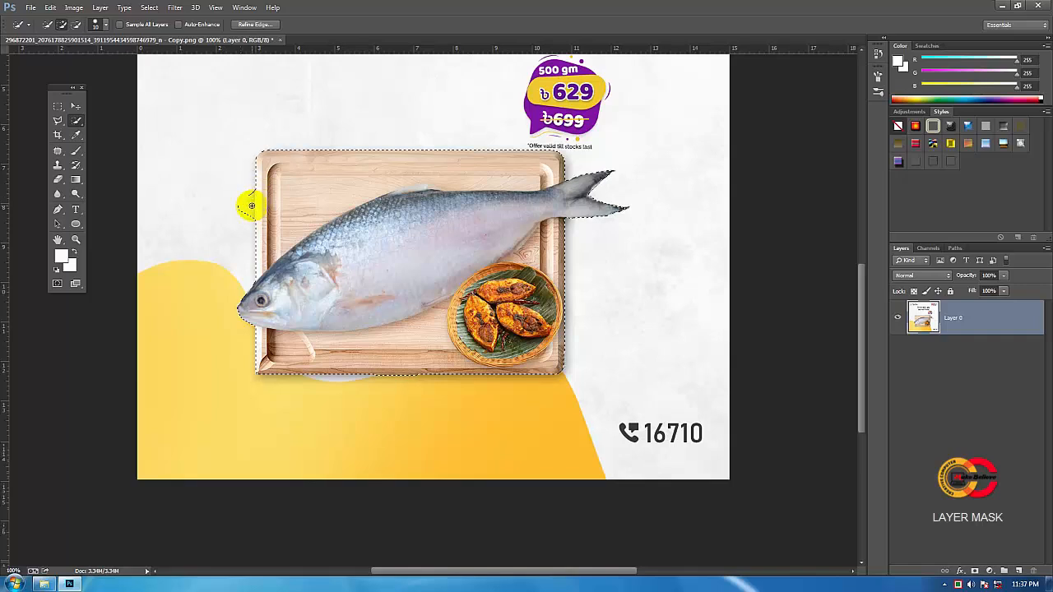
click(96, 24)
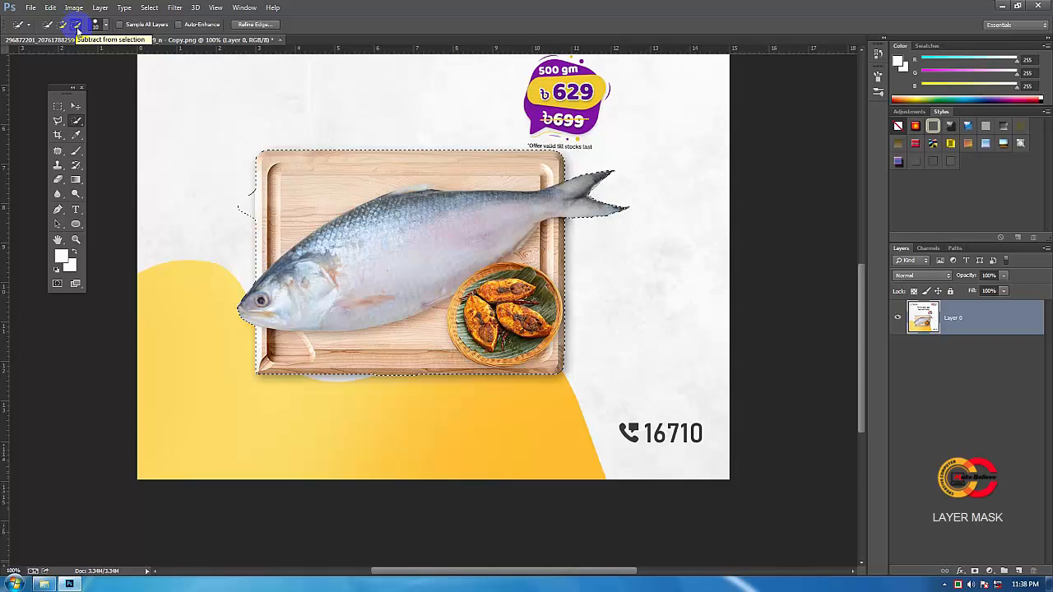
click(251, 210)
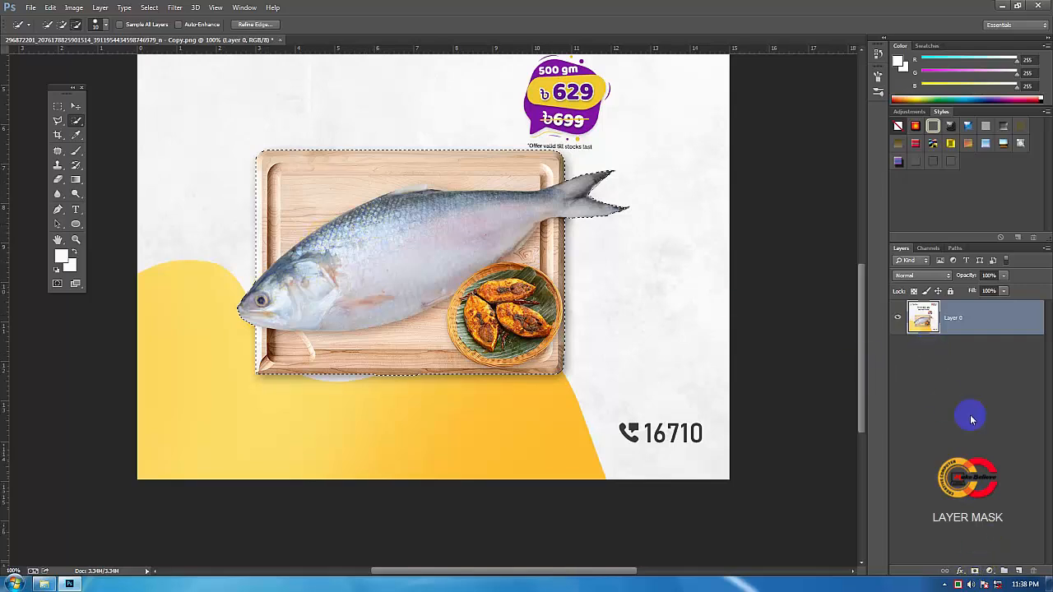
Add a layer mask to Layer 0 from the selection to hide the background around the board and fish.
click(952, 323)
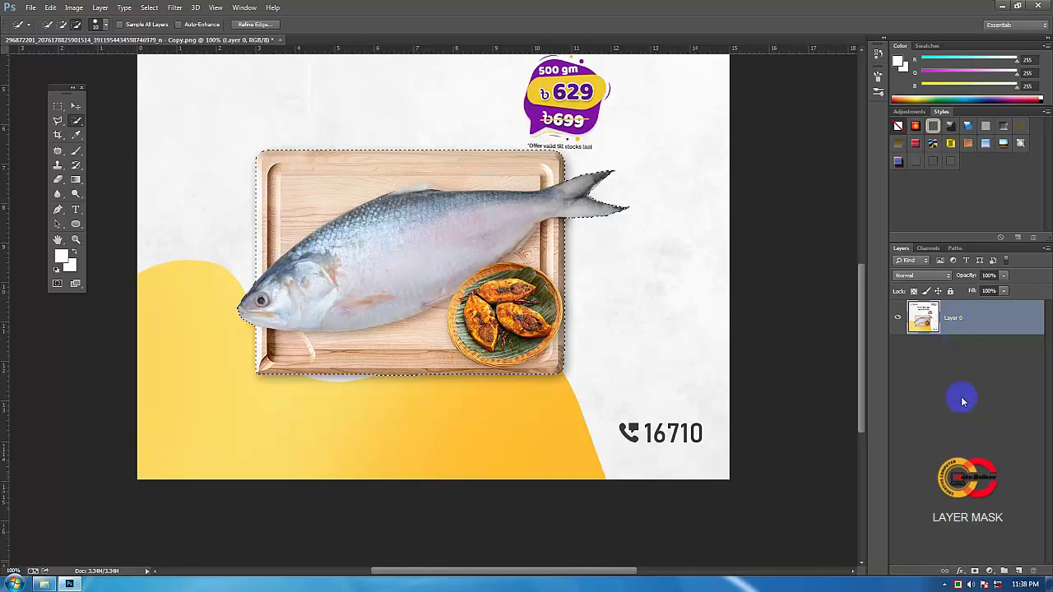
click(975, 570)
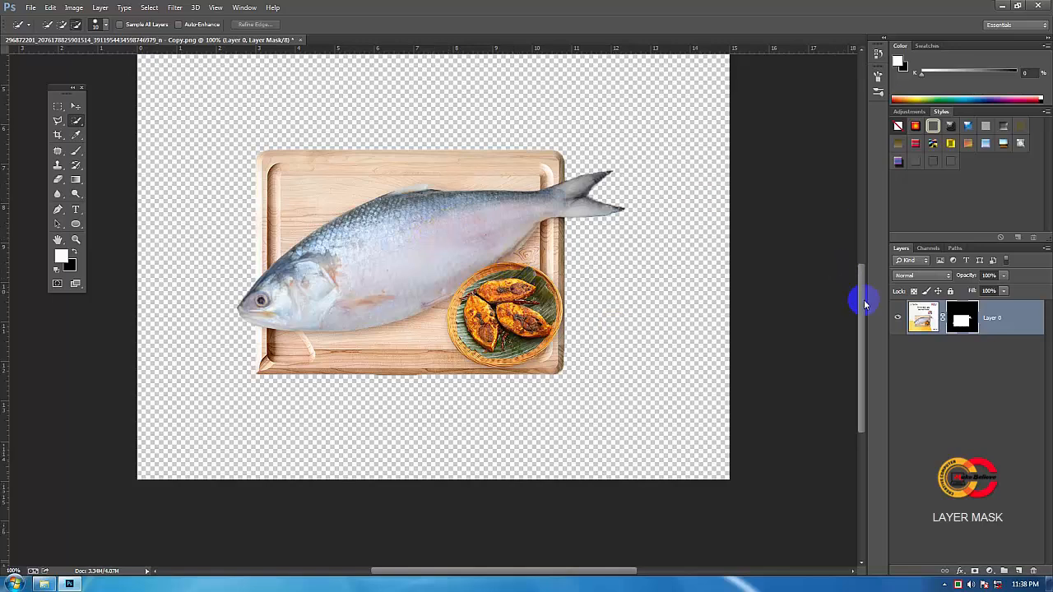
drag(861, 301, 860, 265)
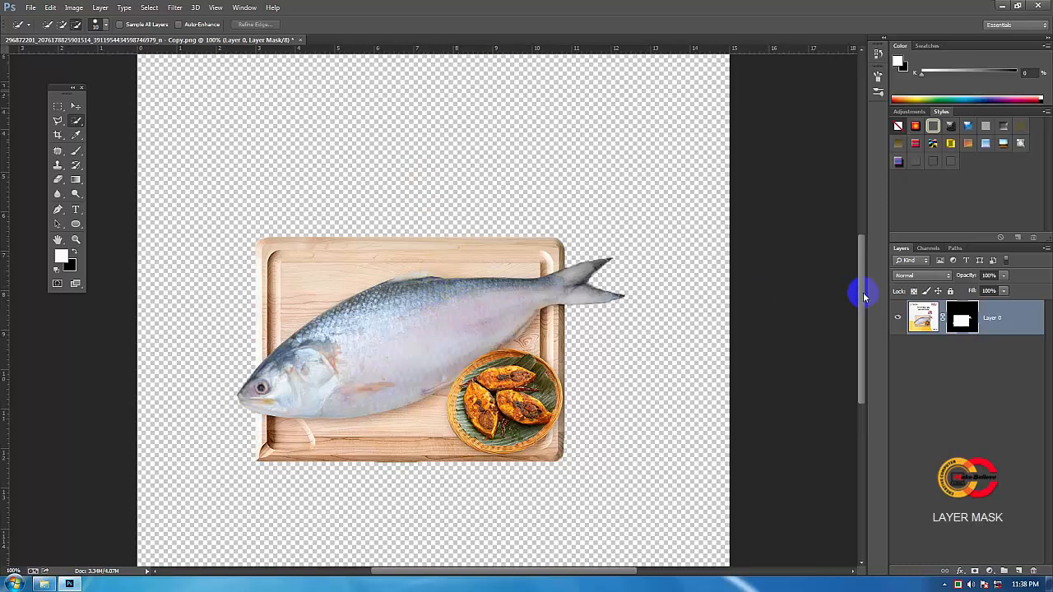
drag(861, 293, 860, 302)
Move the masked board and fish cutout up and slightly to the right on the canvas.
click(981, 328)
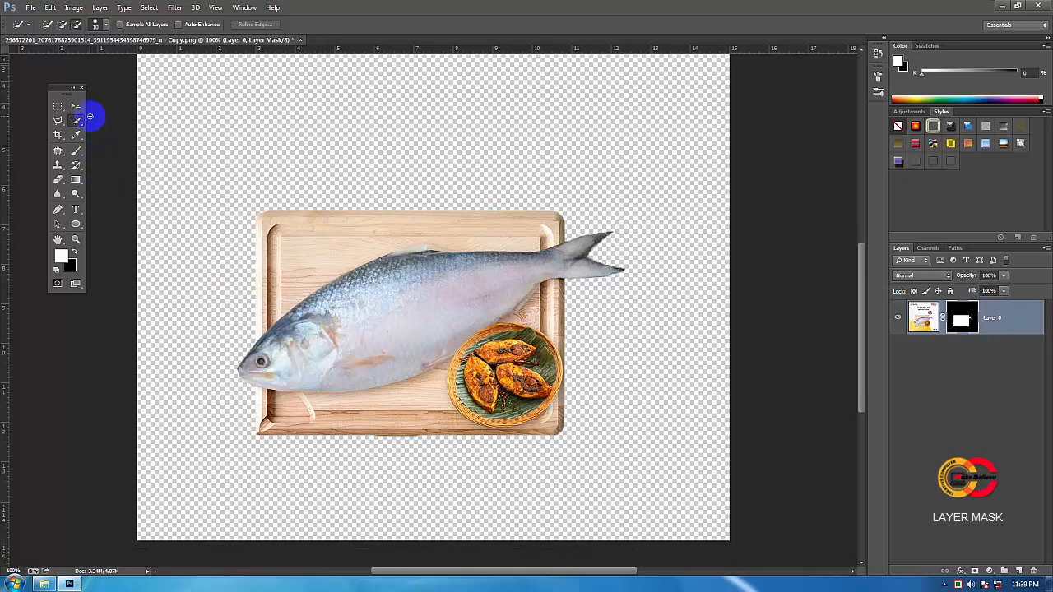
click(77, 107)
drag(483, 236, 493, 185)
drag(301, 191, 305, 186)
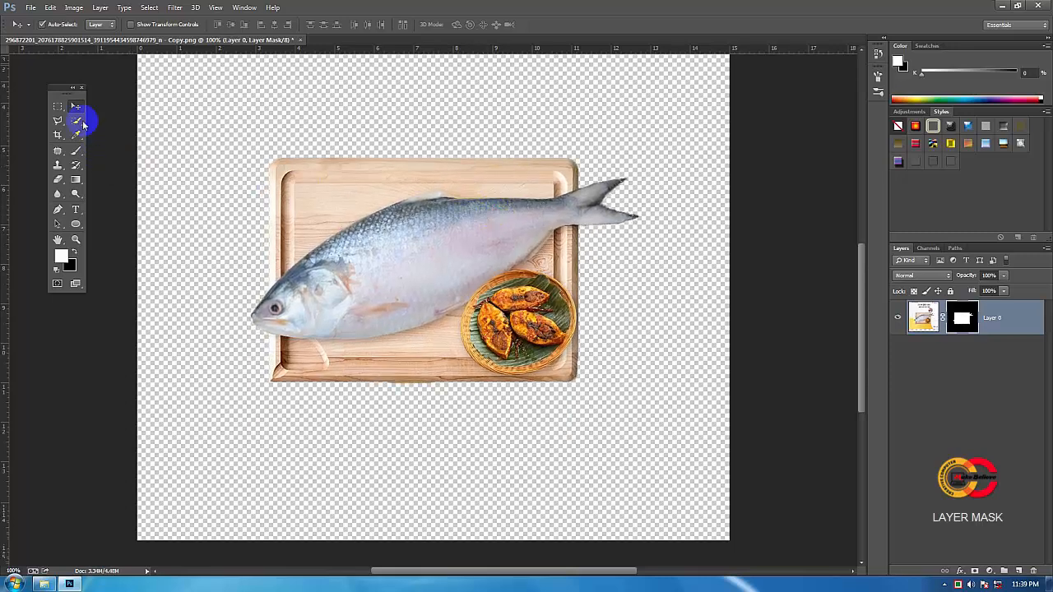
Crop the canvas around the board and fish, leaving a small transparent margin on every side.
drag(56, 93, 56, 89)
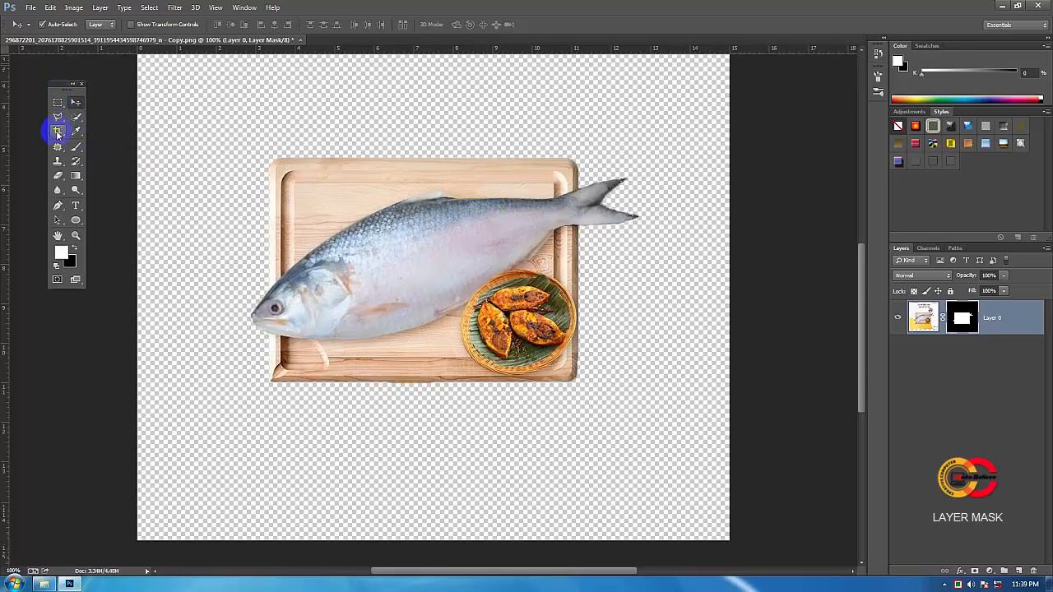
drag(58, 132, 85, 133)
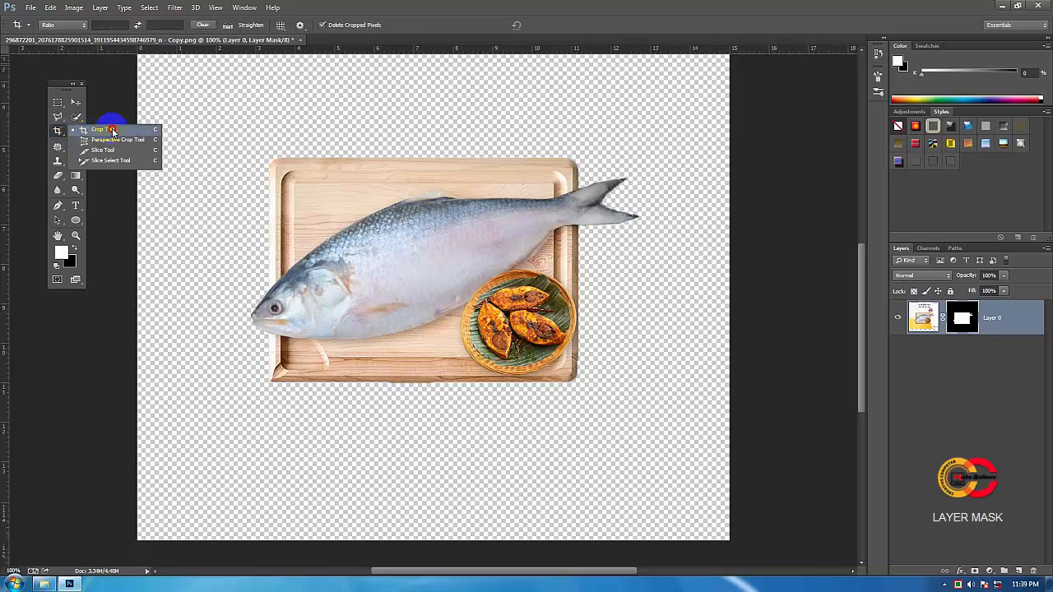
drag(113, 132, 113, 132)
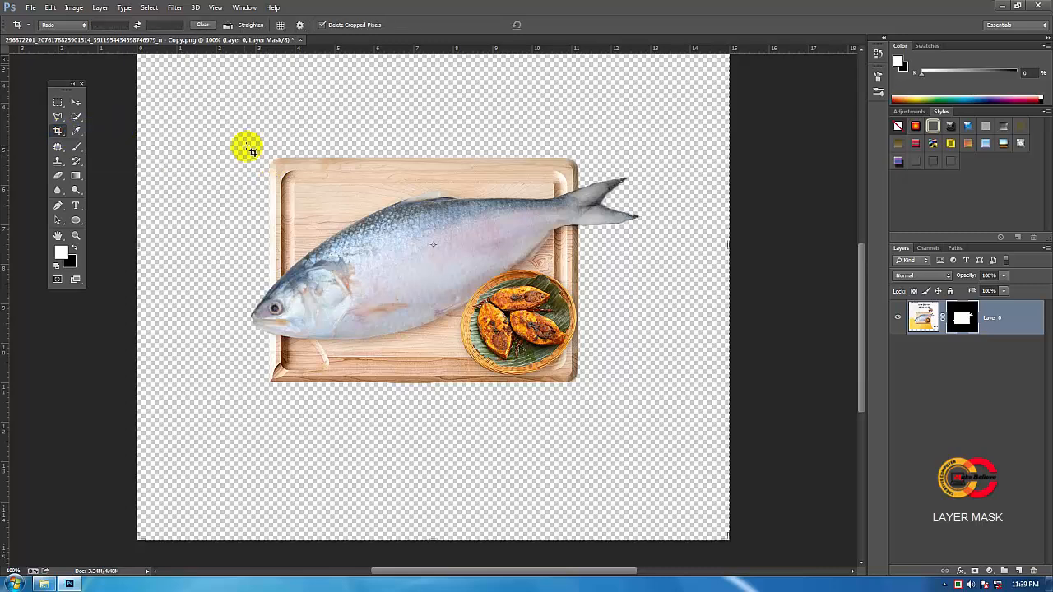
drag(224, 120, 649, 426)
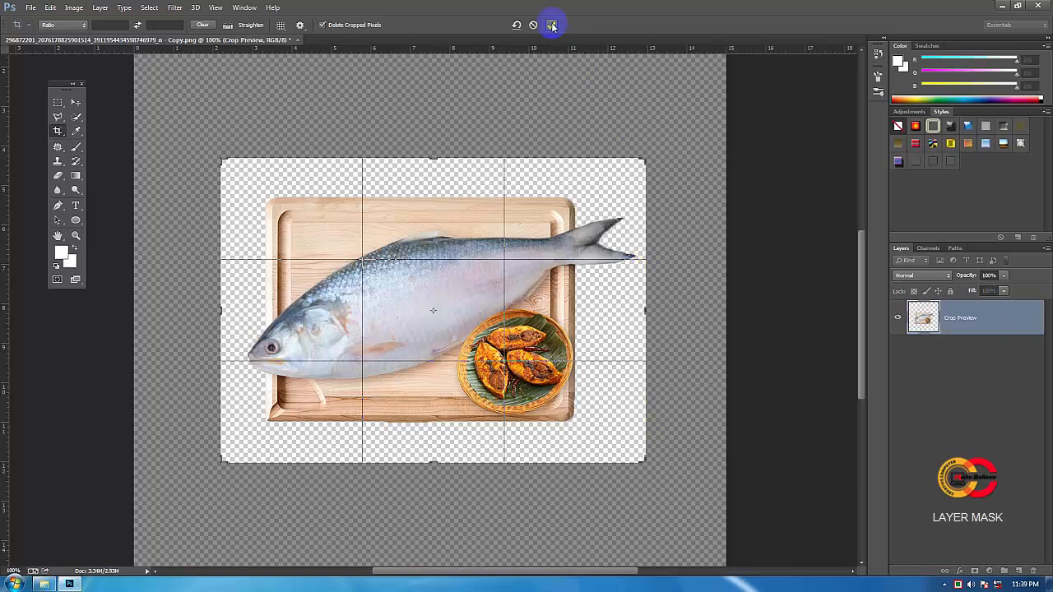
click(552, 26)
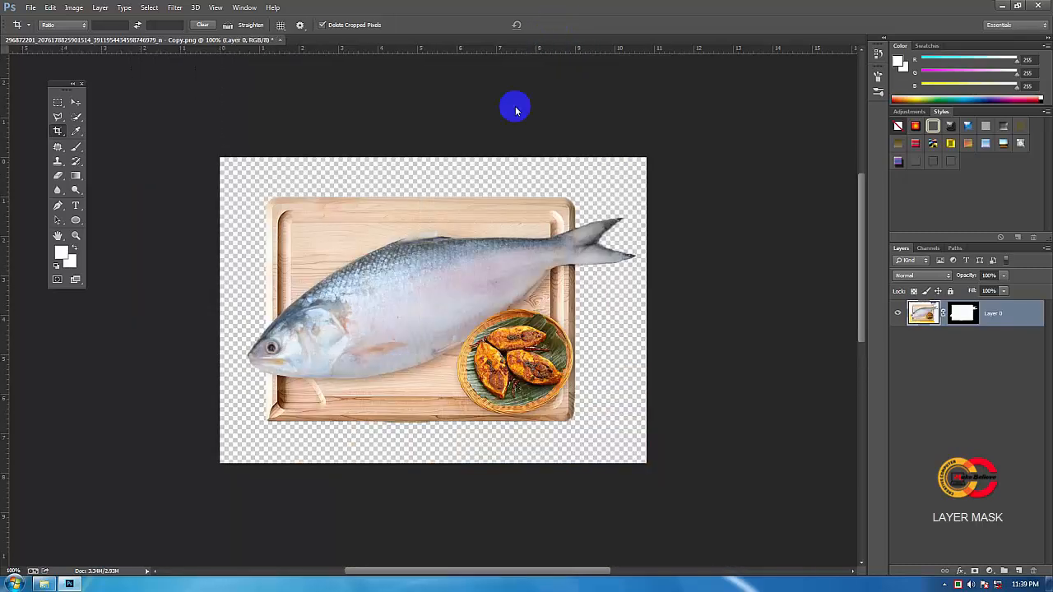
Start saving a copy of the image to the Desktop with PNG as the file format.
click(30, 8)
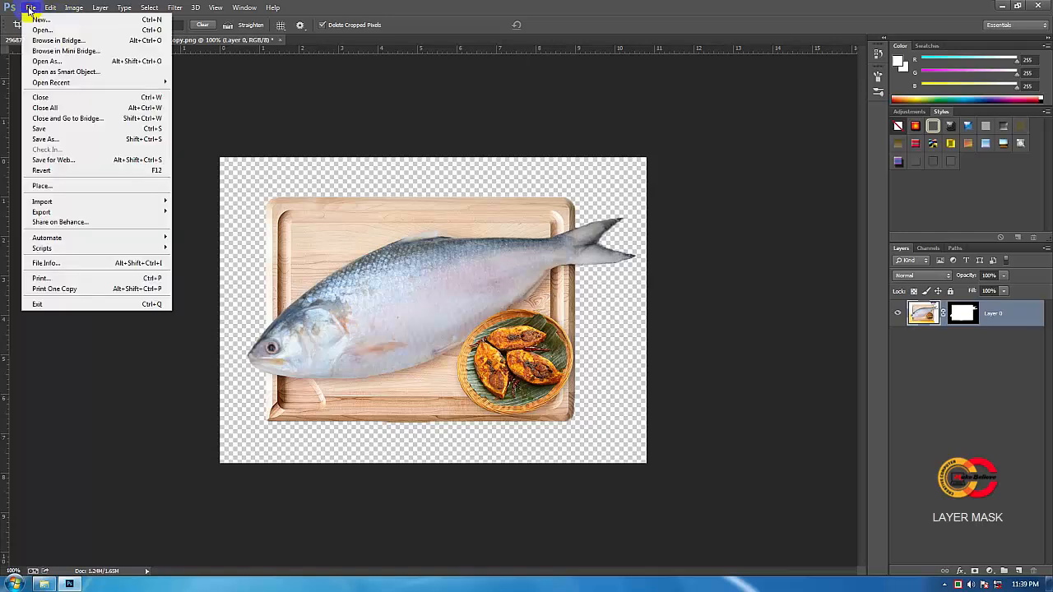
click(46, 138)
drag(257, 14, 419, 14)
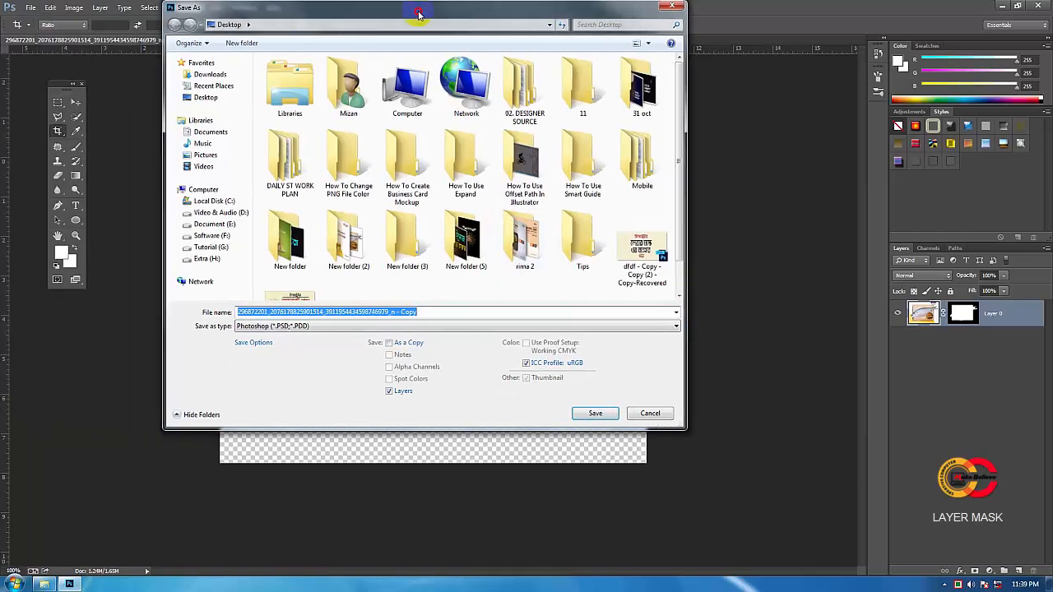
click(209, 98)
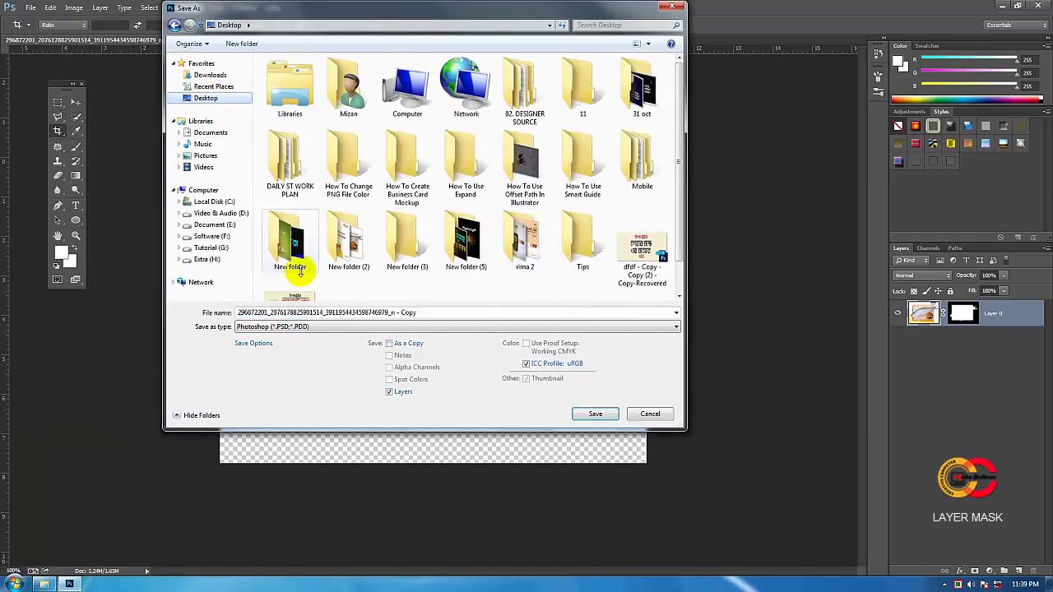
click(282, 327)
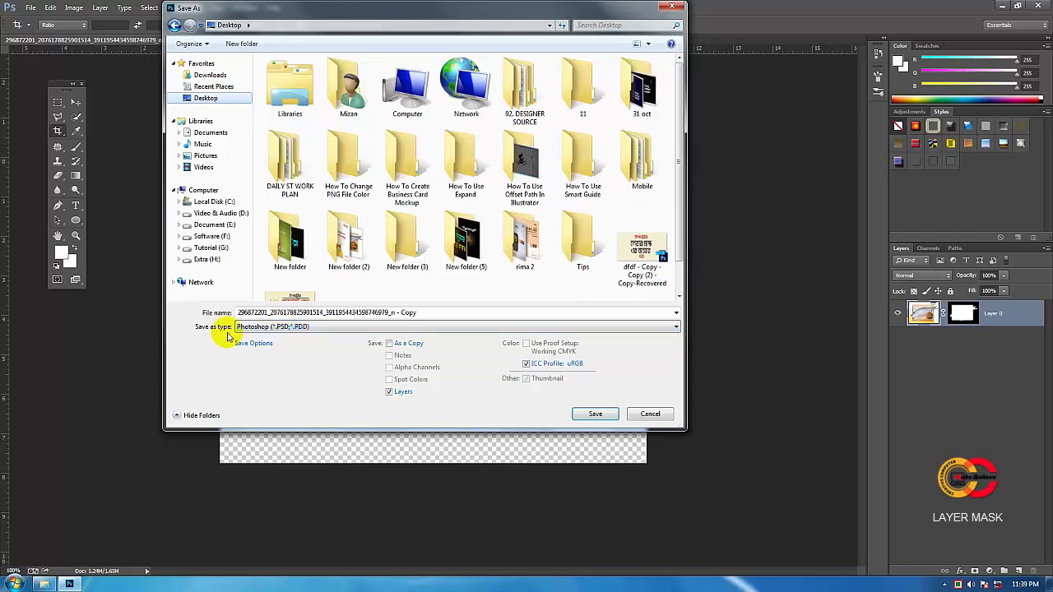
click(271, 329)
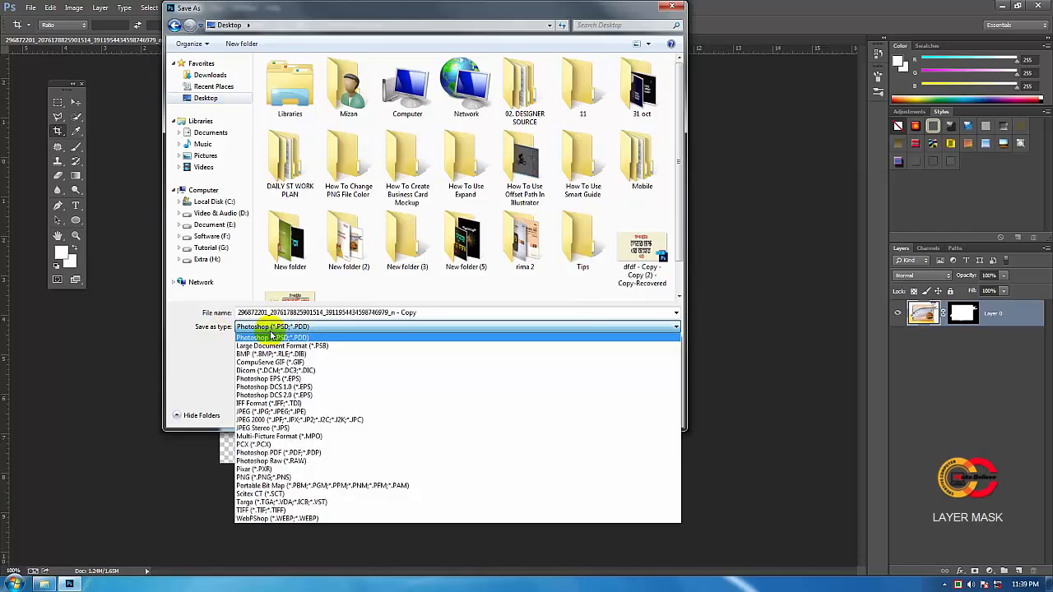
click(261, 477)
Name the file "Png file" and save it with Smallest / Slow compression and no interlacing.
click(422, 312)
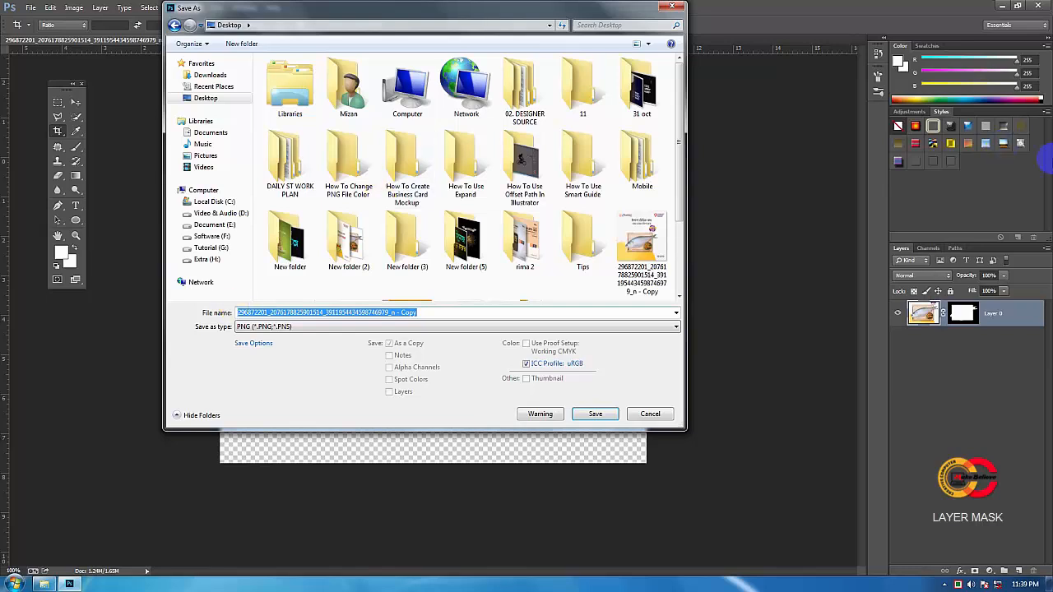
text(om)
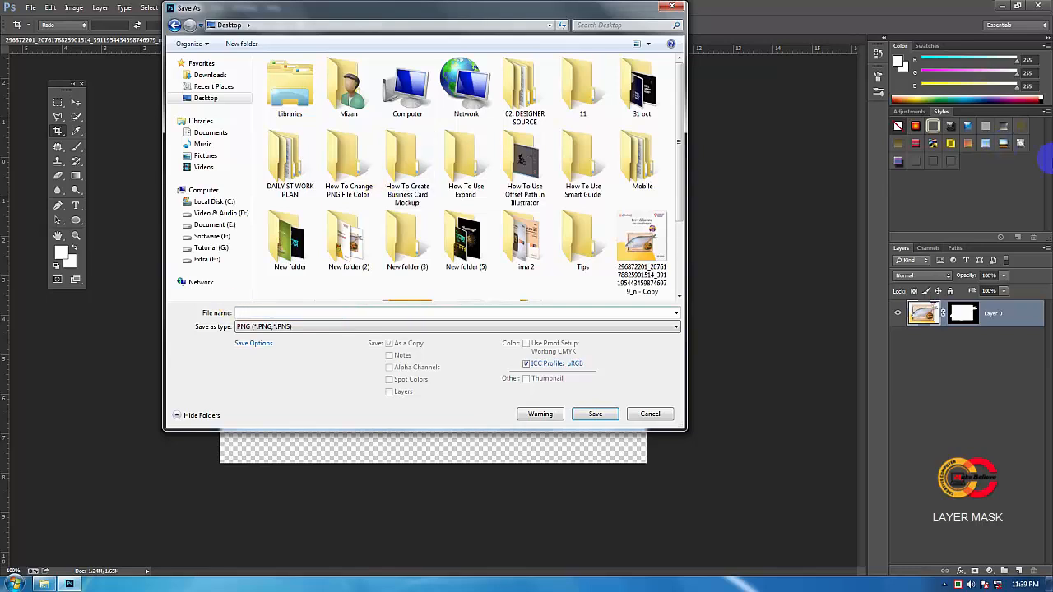
text(Png file)
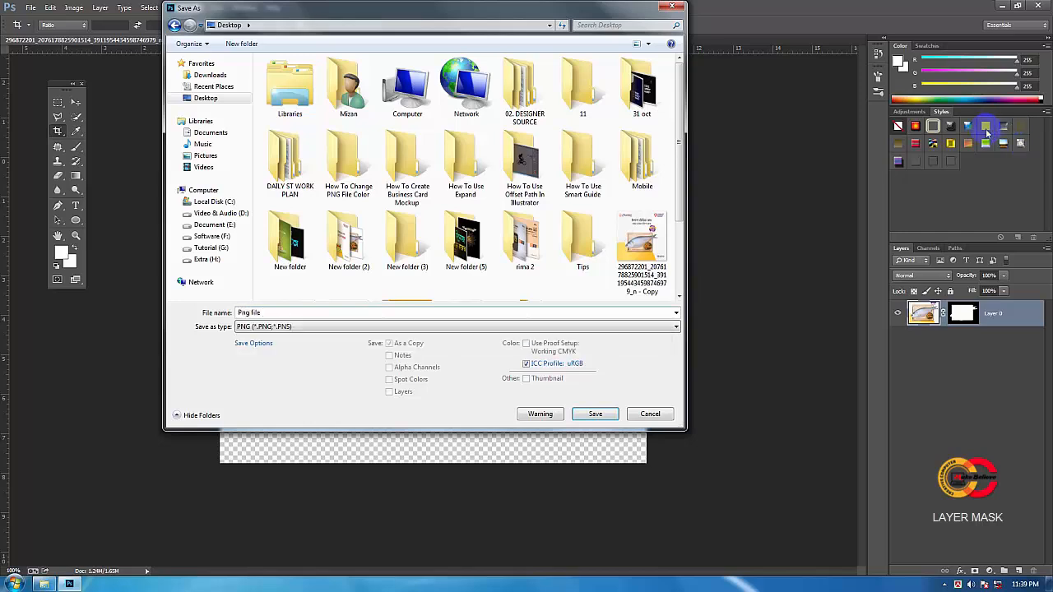
click(590, 418)
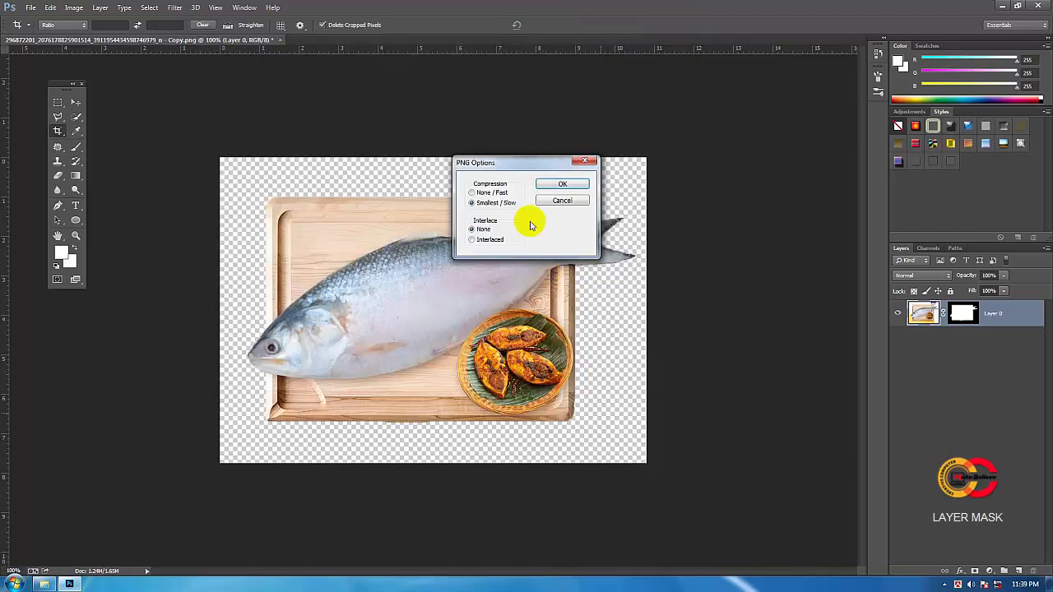
drag(539, 168, 486, 197)
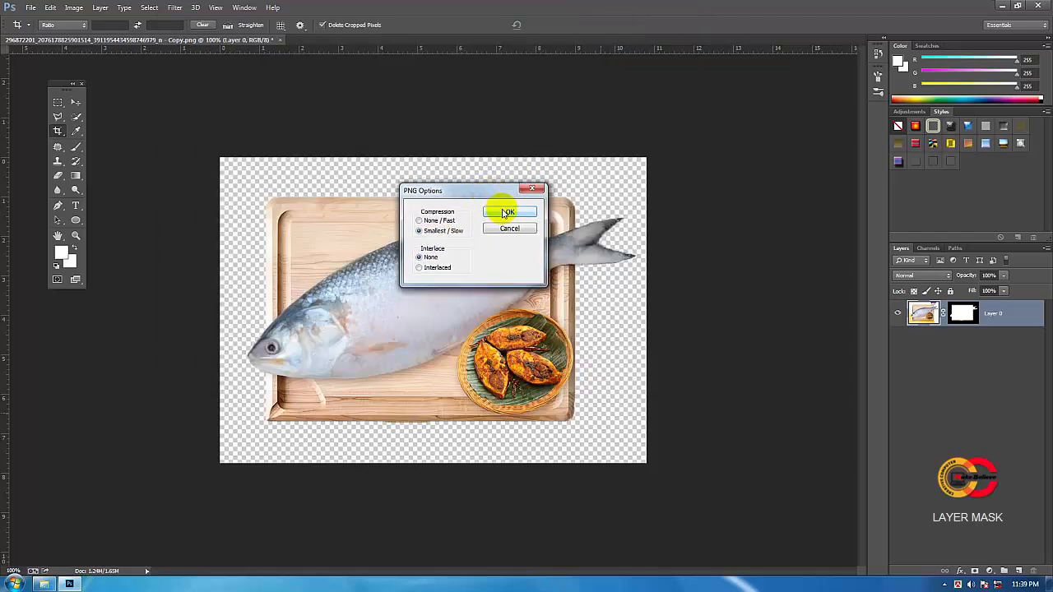
click(506, 211)
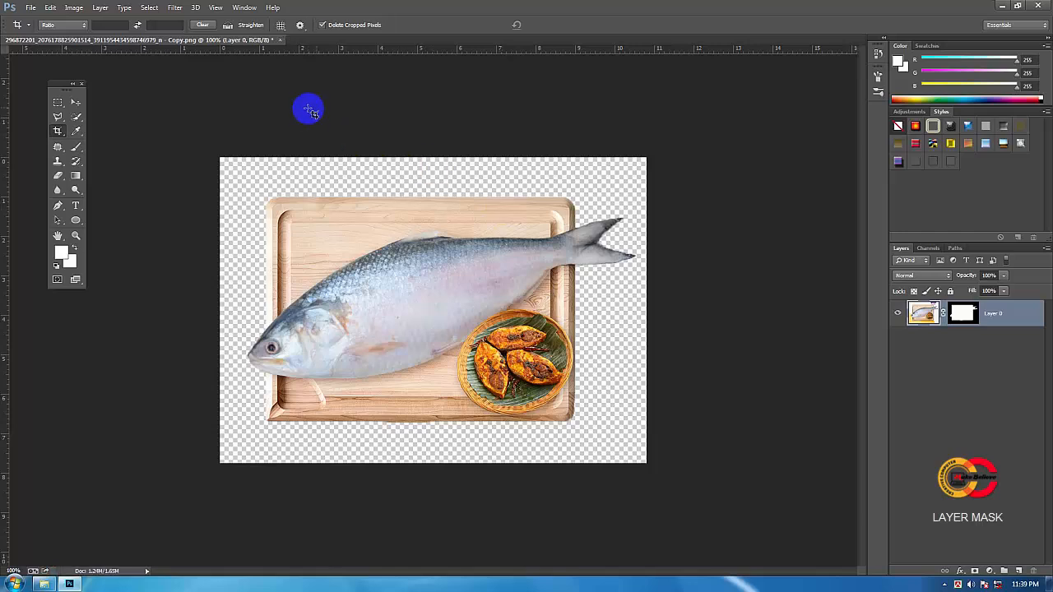
Open the saved "Png file" from the desktop to check its background, close it and switch back to Photoshop.
click(1003, 8)
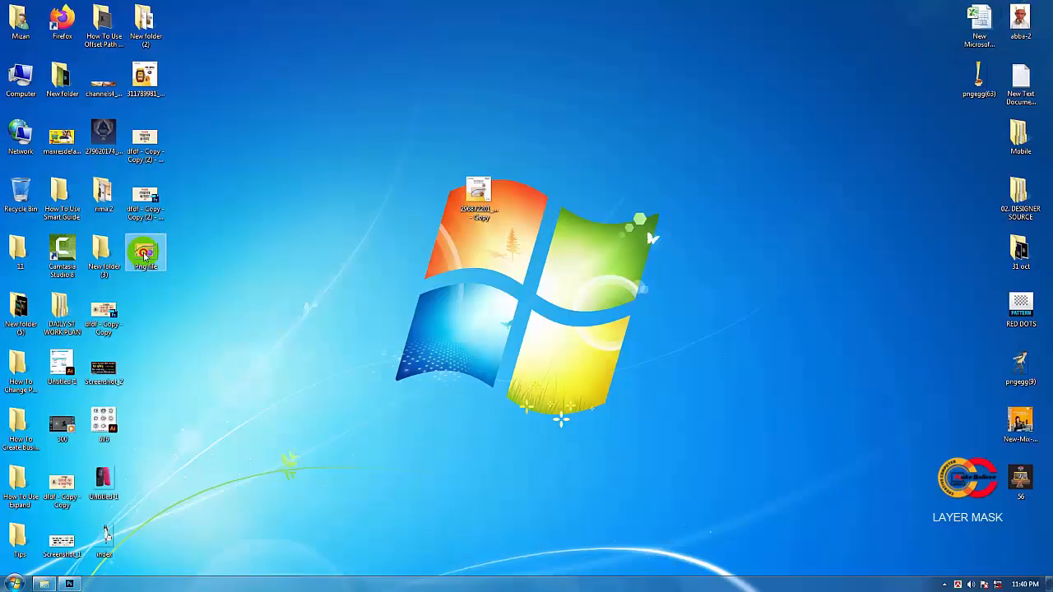
drag(145, 248, 610, 136)
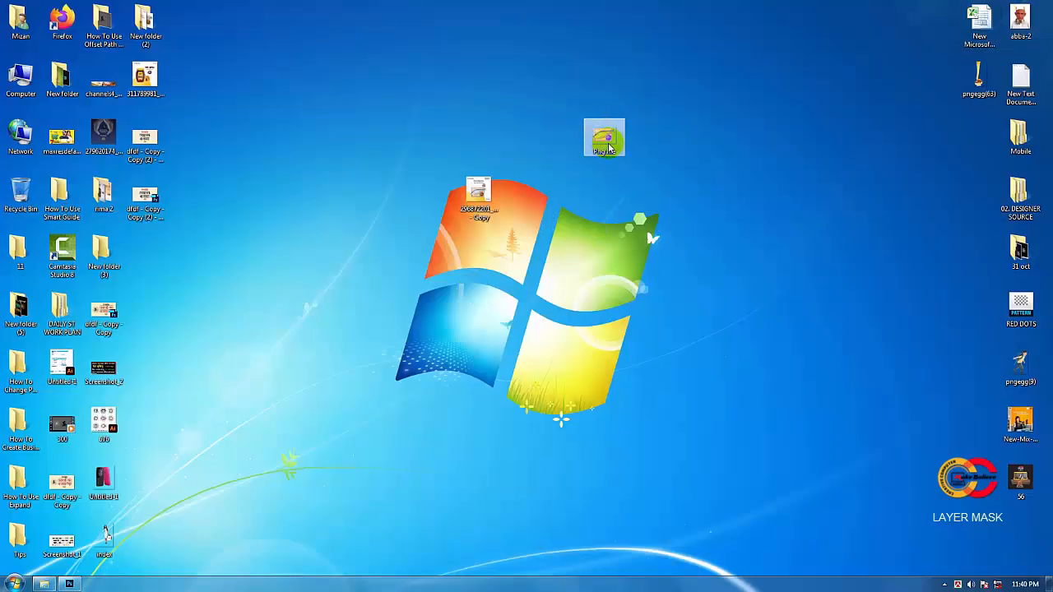
double_click(609, 136)
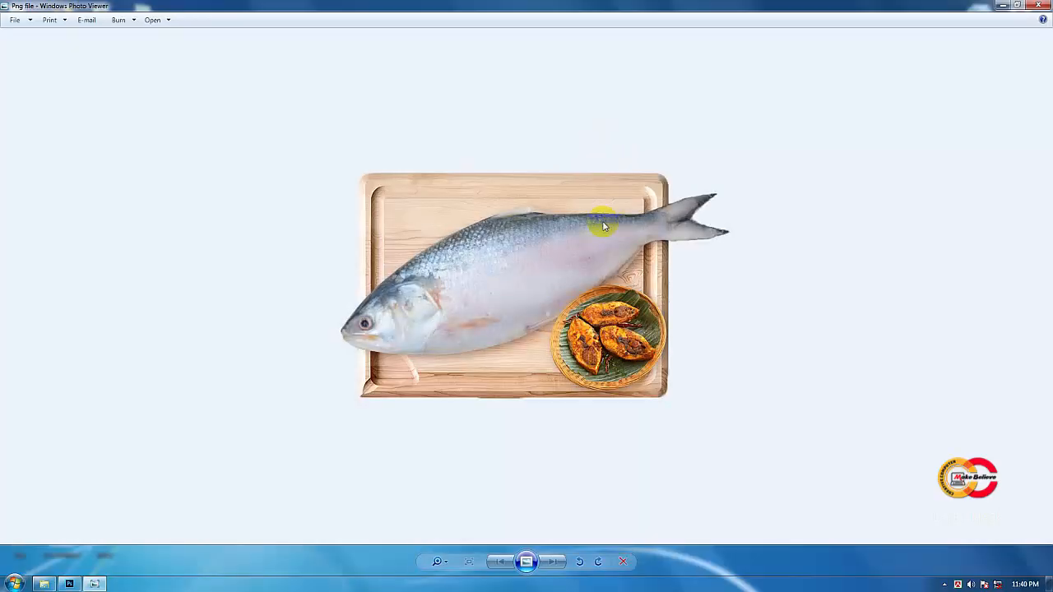
click(1045, 10)
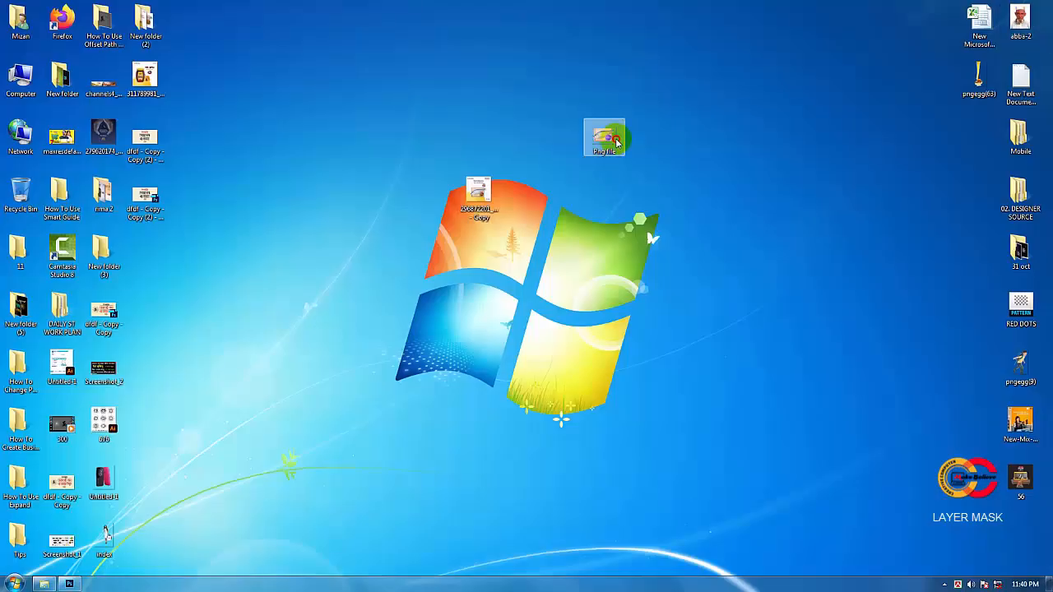
drag(613, 144, 158, 254)
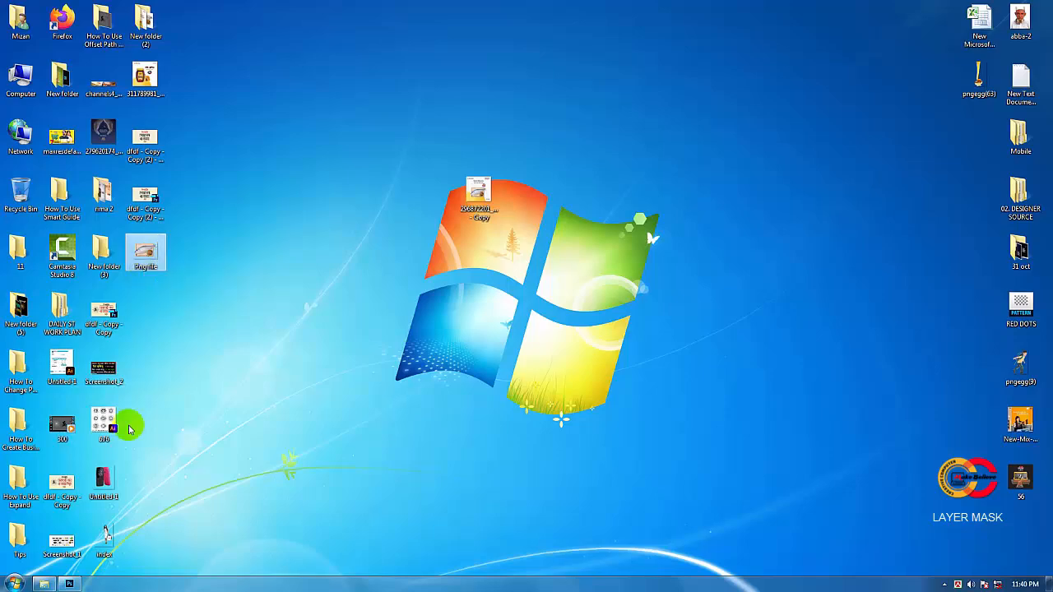
click(69, 583)
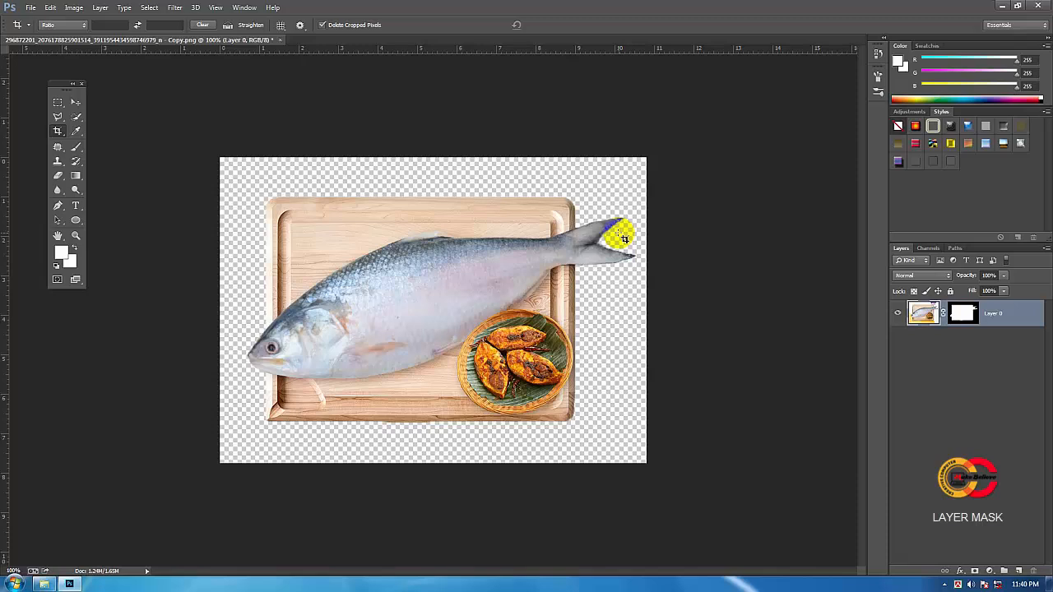
click(942, 585)
click(959, 508)
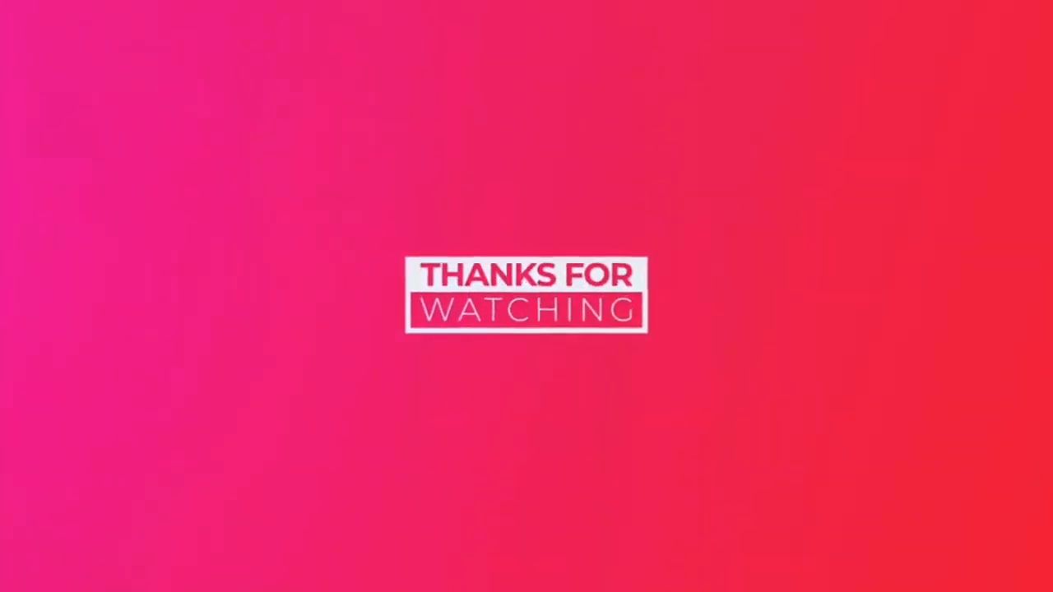